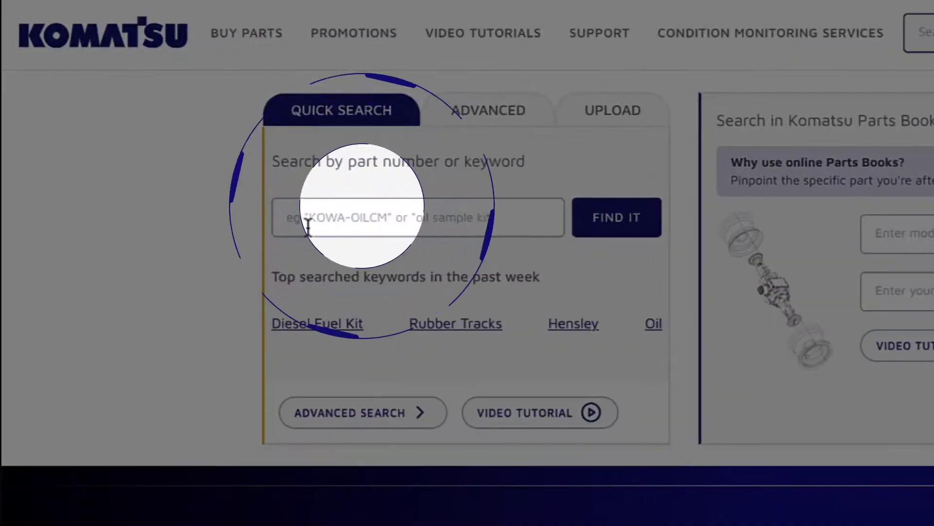
- Run a Quick Search for the keywords 'engine oil filter cartridge'
{"action": "left_click", "coordinate": [222, 206]}
{"action": "type", "text": "engine"}
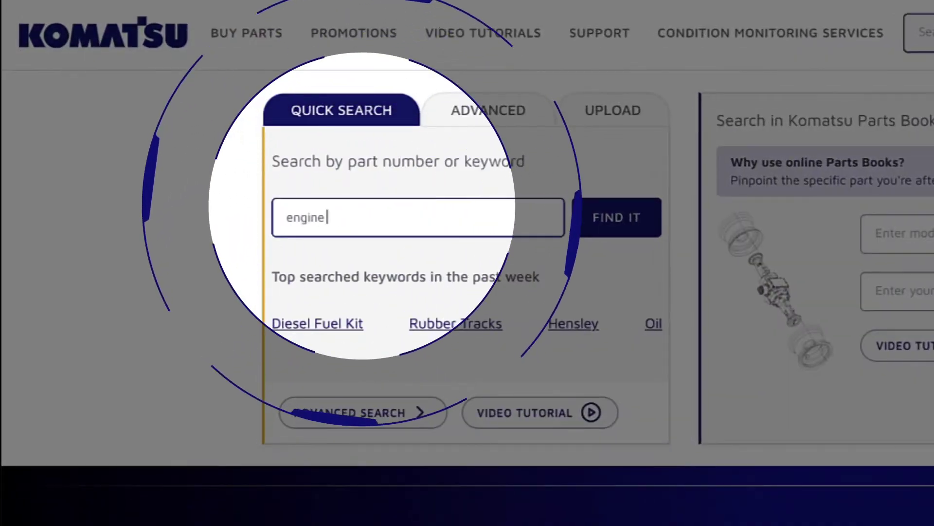
{"action": "type", "text": " oil filter cartridge"}
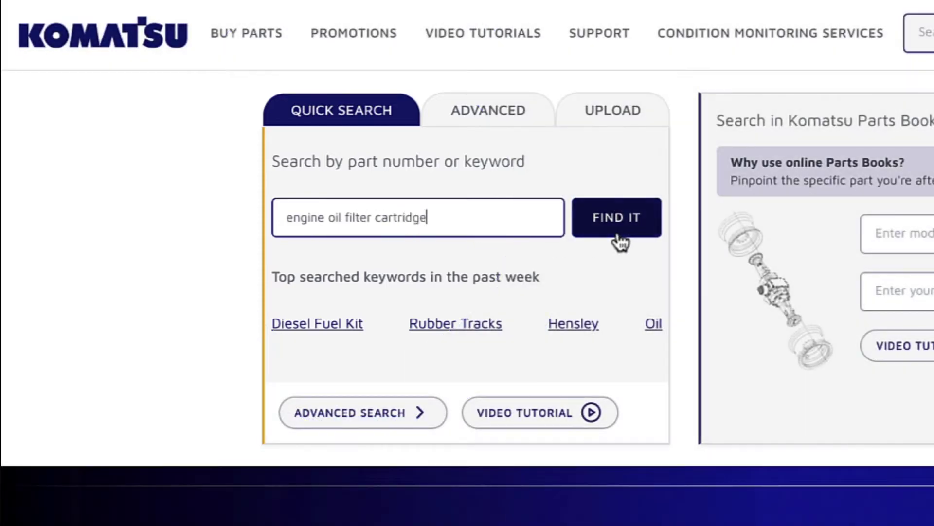
{"action": "left_click", "coordinate": [617, 219]}
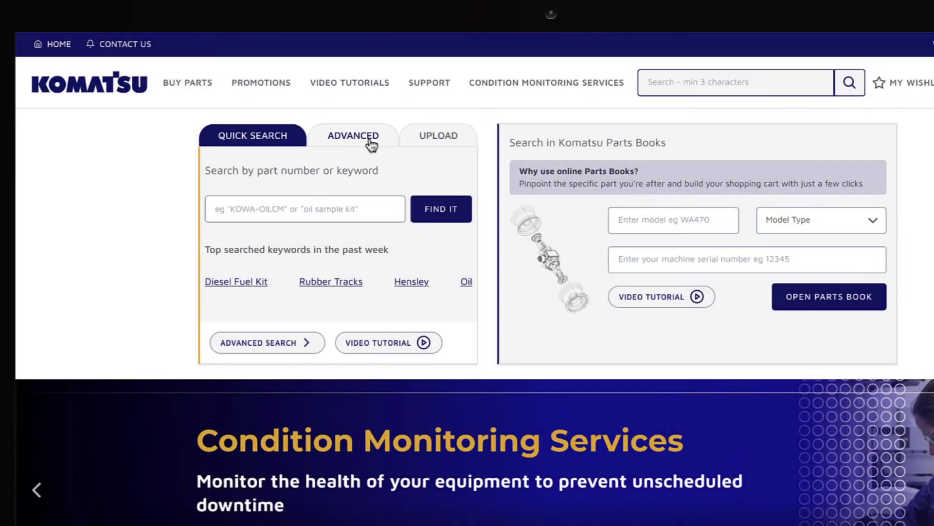
- Run an advanced search for model PC300, model type 8, category Filters
{"action": "left_click", "coordinate": [372, 144]}
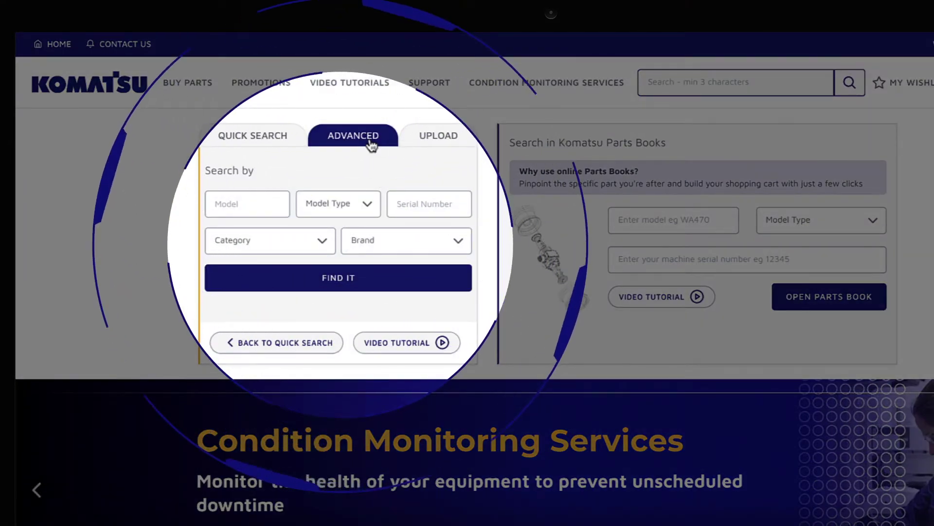
{"action": "left_click", "coordinate": [245, 196]}
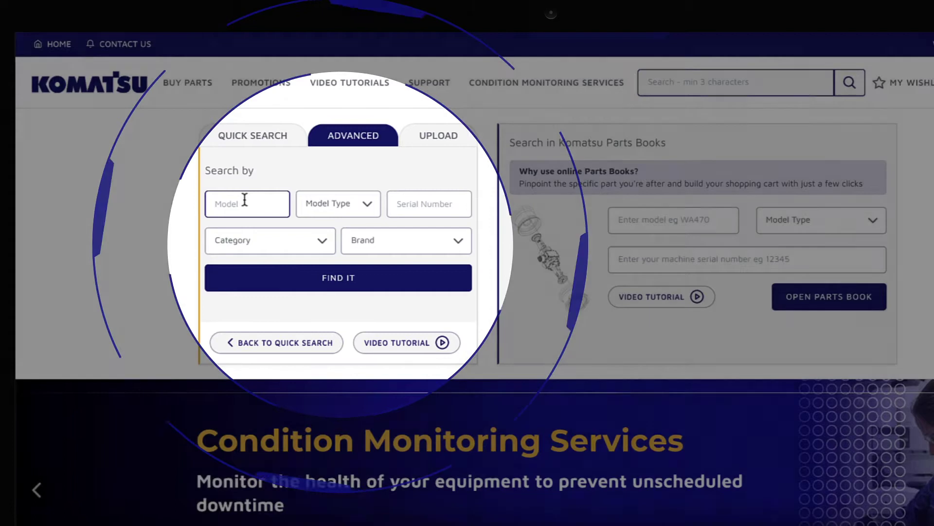
{"action": "type", "text": "PC300"}
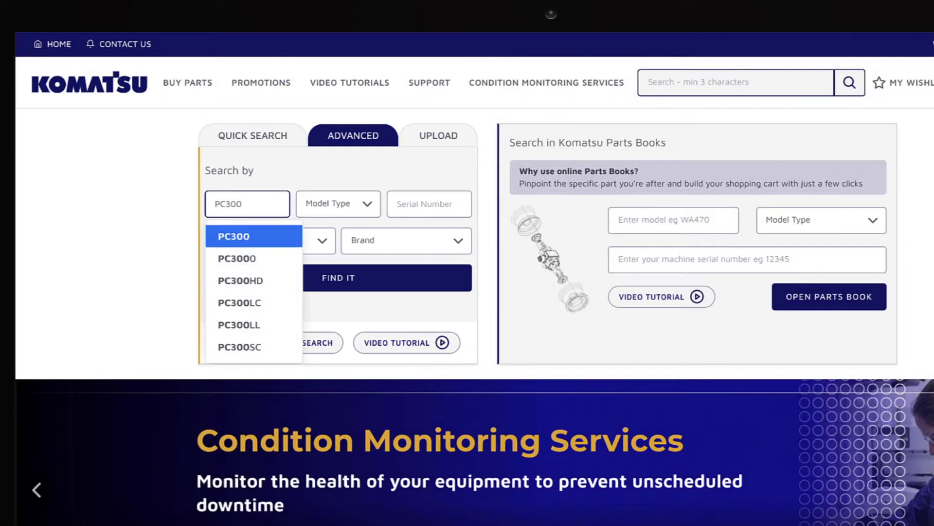
{"action": "left_click", "coordinate": [254, 236]}
{"action": "left_click", "coordinate": [363, 206]}
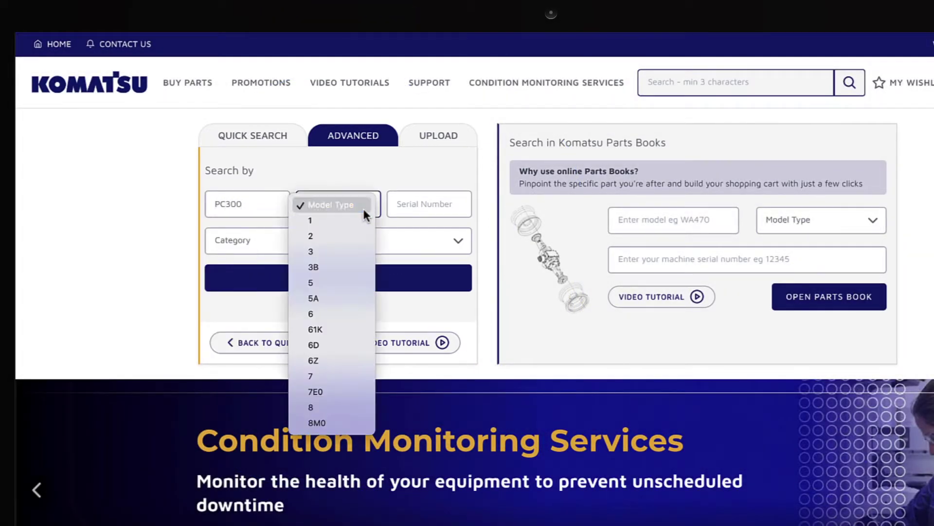
{"action": "left_click", "coordinate": [353, 405]}
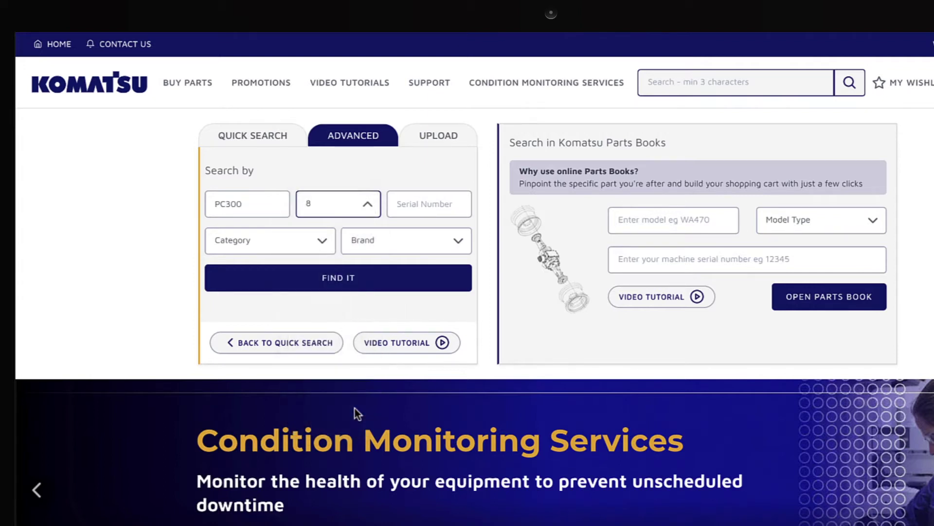
{"action": "left_click", "coordinate": [324, 247]}
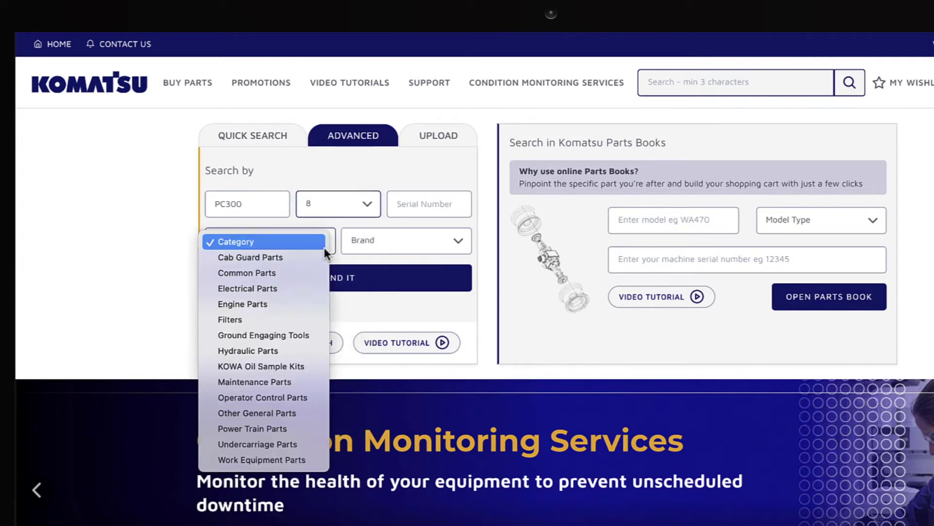
{"action": "left_click", "coordinate": [255, 316]}
{"action": "left_click", "coordinate": [377, 286]}
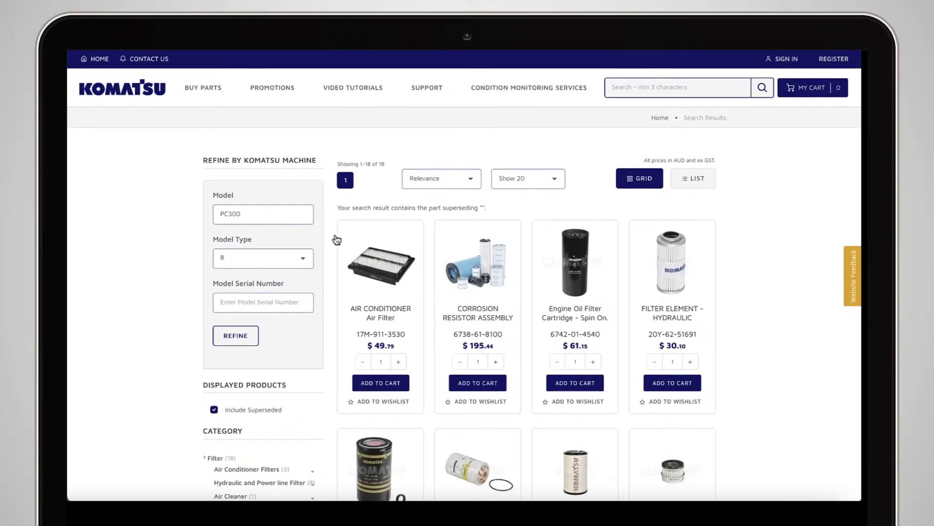
{"action": "left_click", "coordinate": [654, 86]}
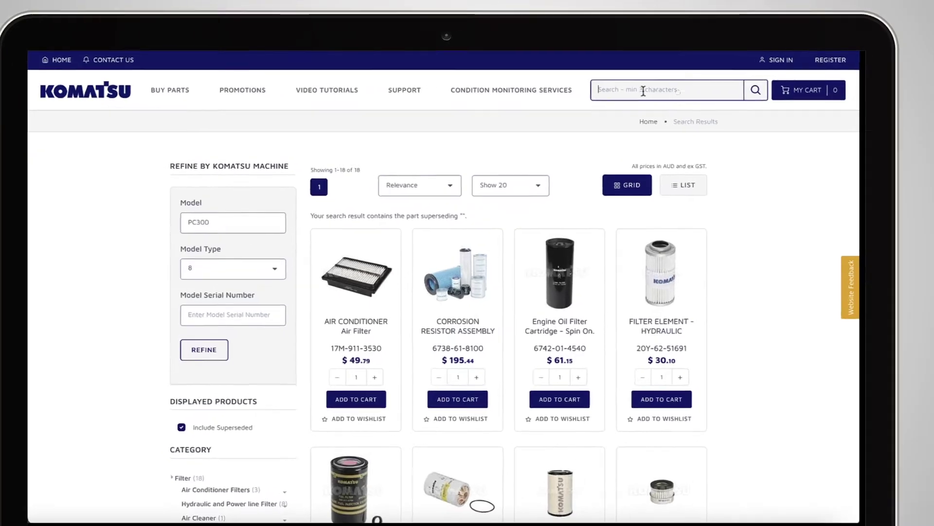
{"action": "type", "text": "600-311-"}
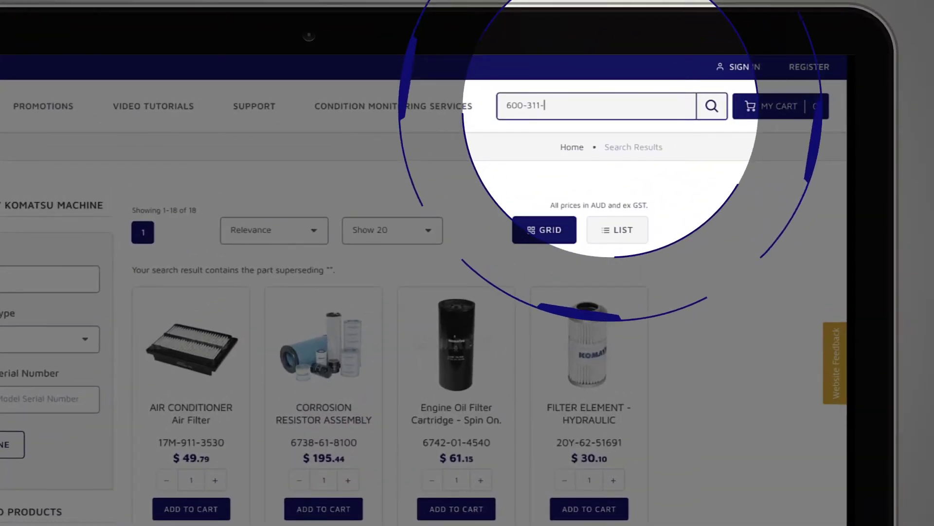
{"action": "type", "text": "8290"}
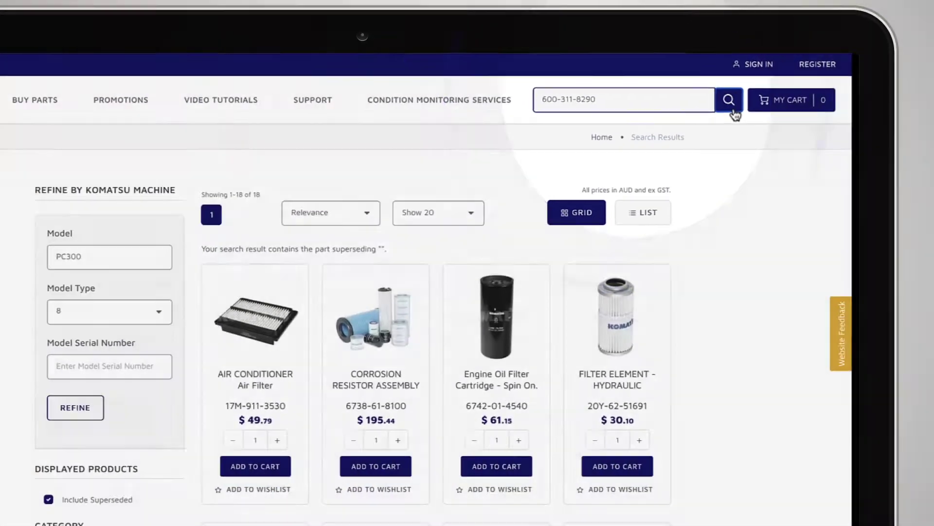
{"action": "left_click", "coordinate": [717, 119]}
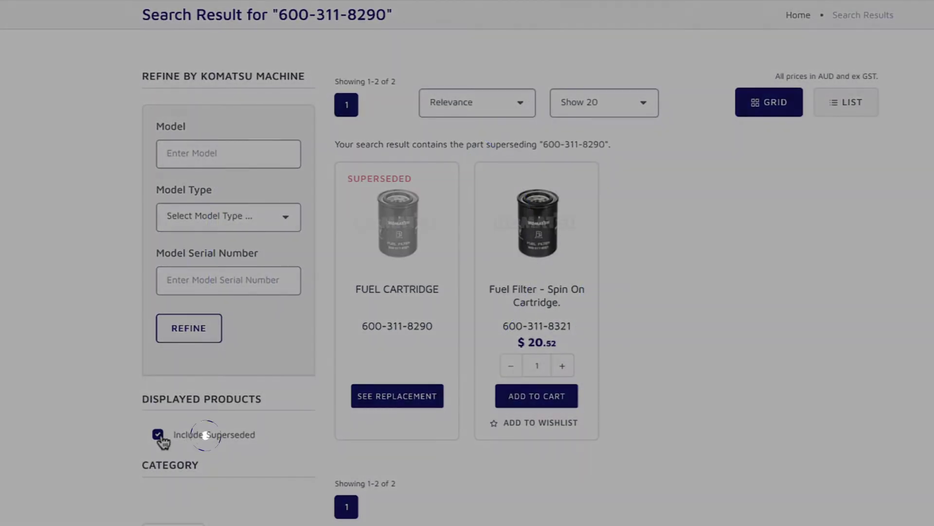
{"action": "left_click", "coordinate": [159, 434]}
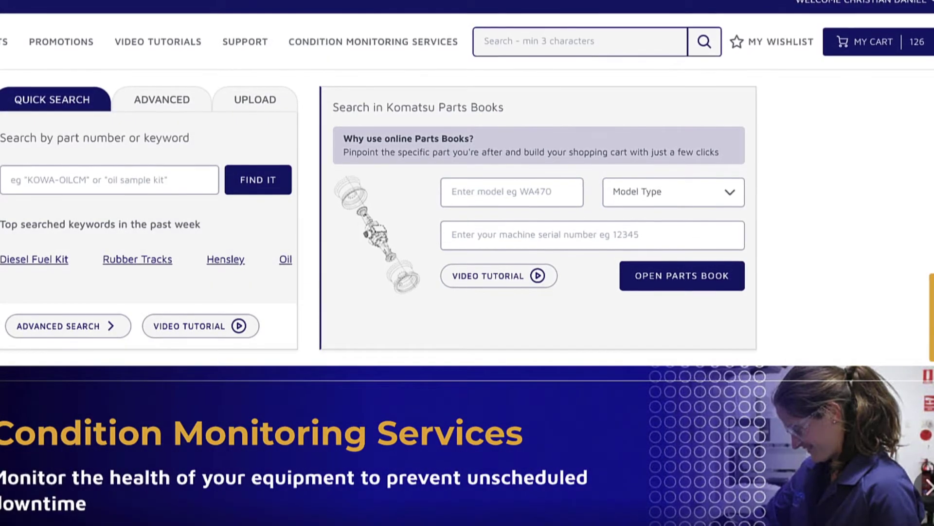
{"action": "left_click", "coordinate": [457, 198]}
{"action": "type", "text": "pc300"}
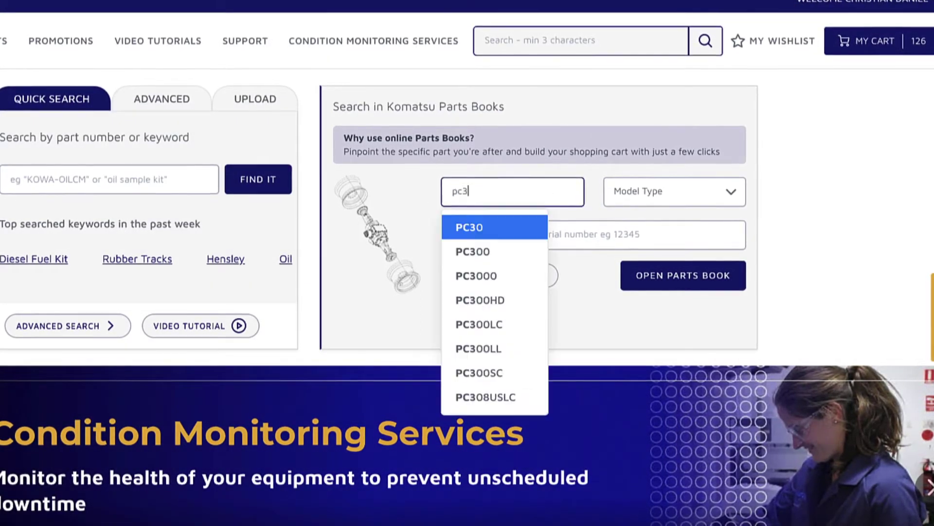
{"action": "left_click", "coordinate": [471, 225]}
{"action": "left_click", "coordinate": [709, 190]}
{"action": "left_click", "coordinate": [667, 414]}
{"action": "left_click", "coordinate": [569, 236]}
{"action": "type", "text": "6003118290"}
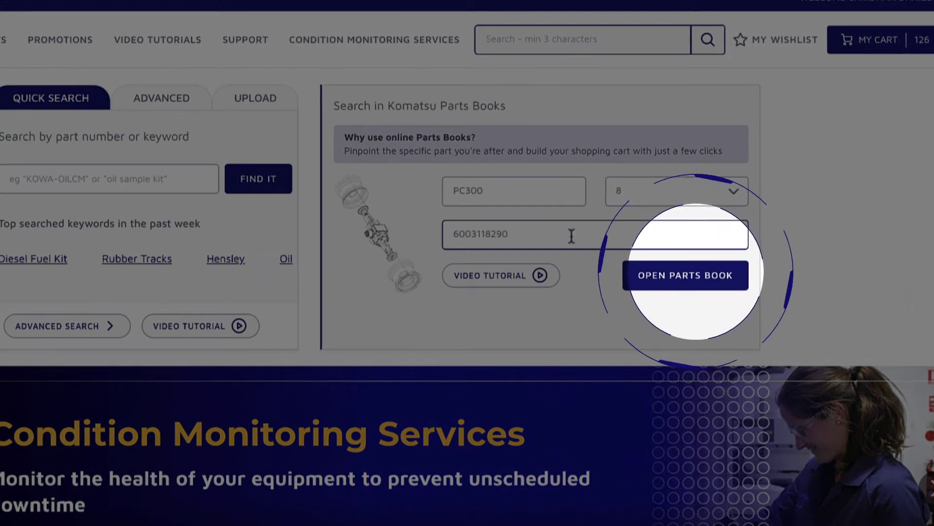
{"action": "left_click", "coordinate": [655, 291]}
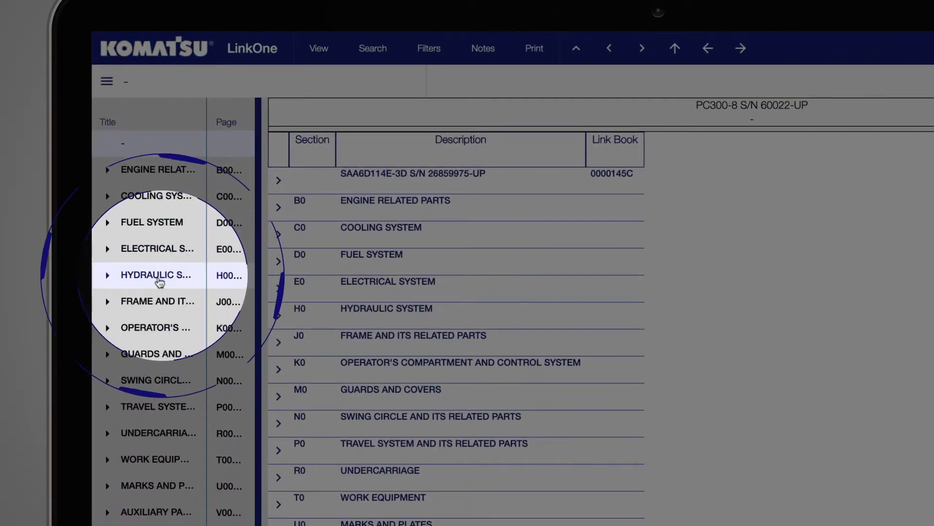
- Open HYDRAULIC SYSTEM > Hydraulic Tank > Tank(#64118-) and select the O-ring at callout 26
{"action": "left_click", "coordinate": [160, 281]}
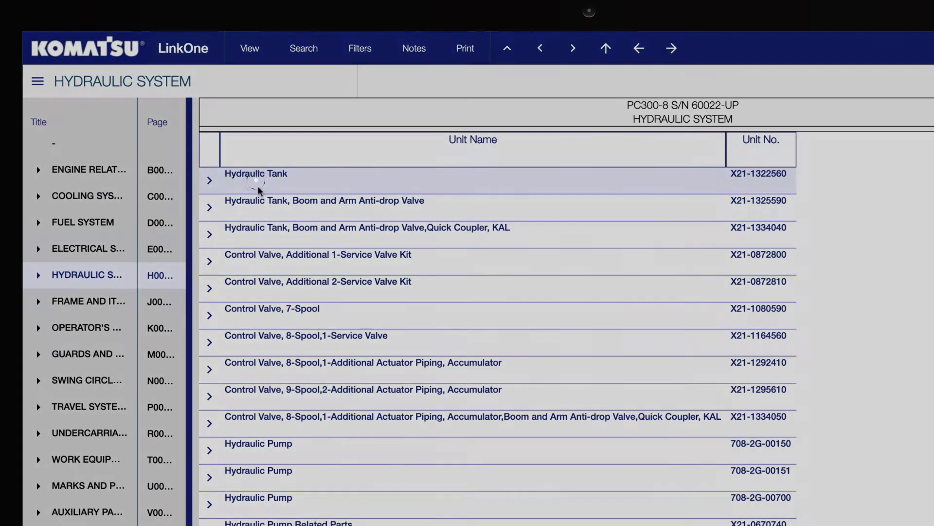
{"action": "left_click", "coordinate": [256, 181]}
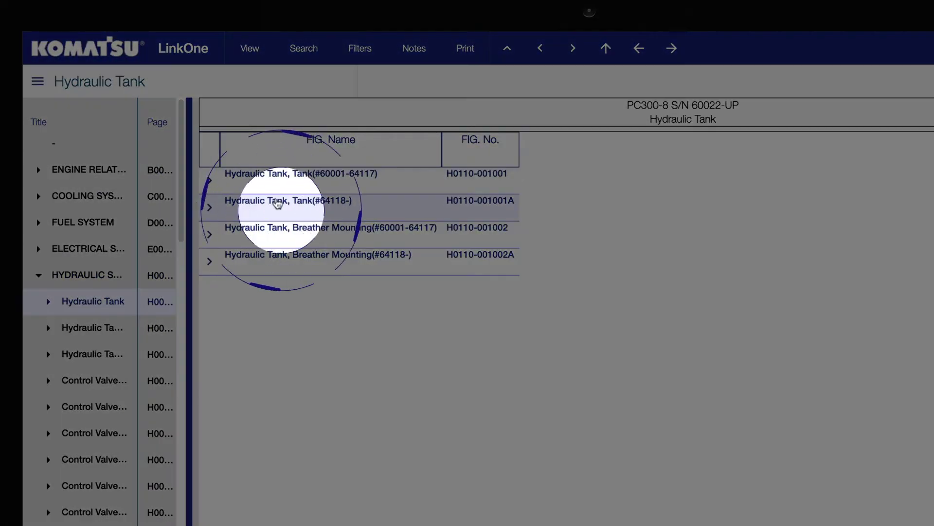
{"action": "left_click", "coordinate": [278, 204]}
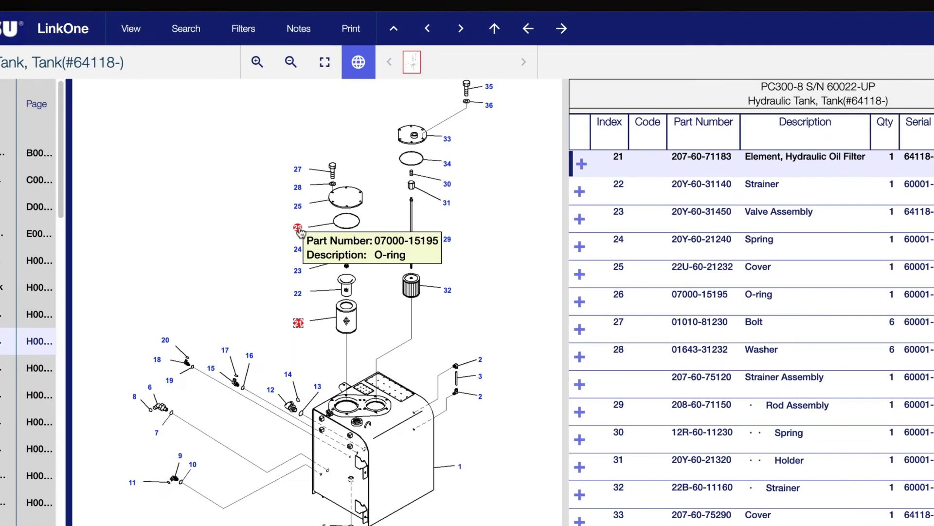
{"action": "left_click", "coordinate": [341, 219]}
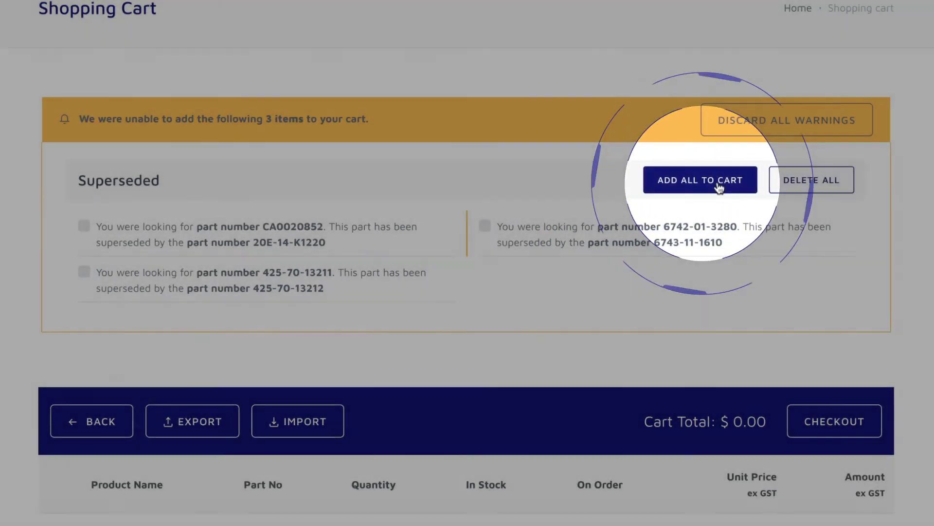
{"action": "left_click", "coordinate": [720, 188]}
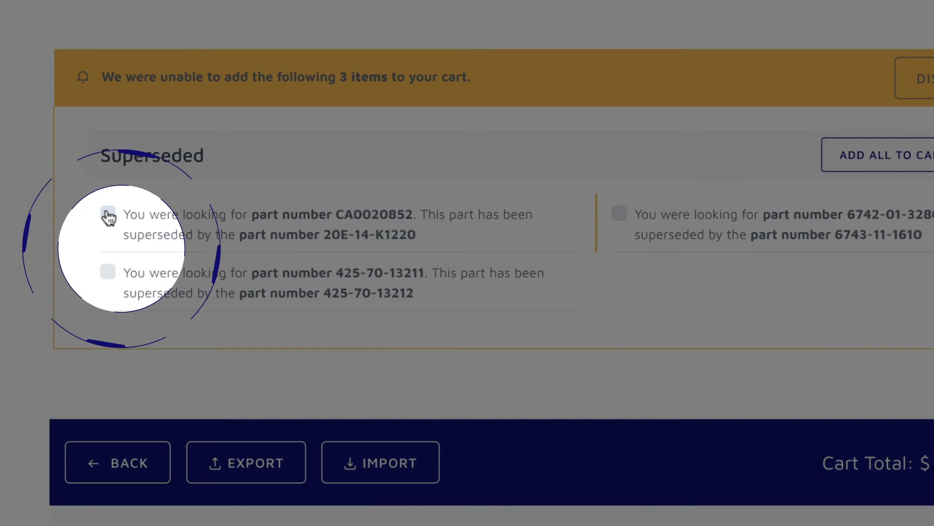
{"action": "left_click", "coordinate": [84, 250]}
{"action": "left_click", "coordinate": [108, 272]}
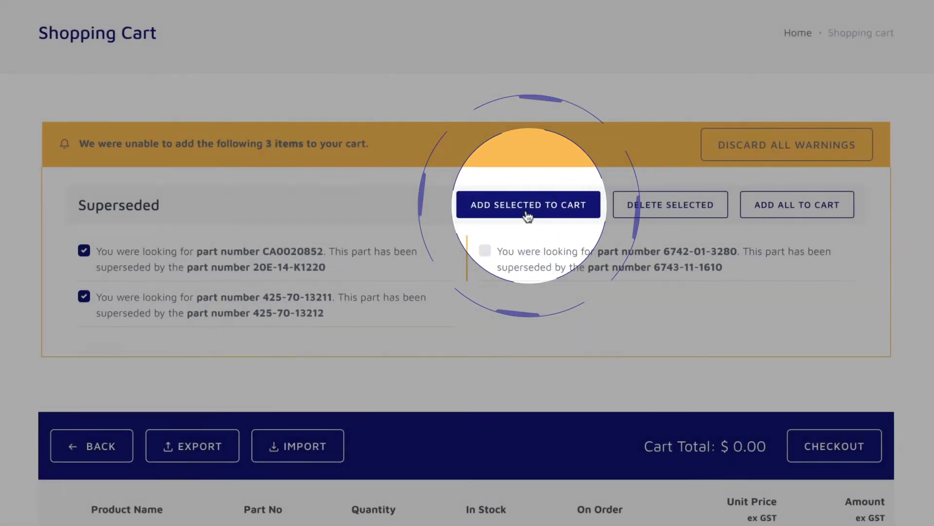
{"action": "left_click", "coordinate": [528, 205]}
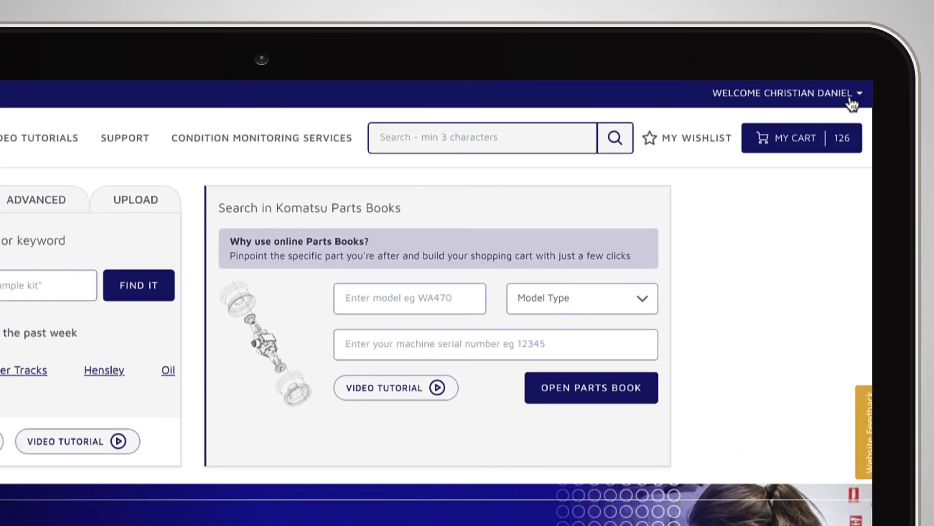
- Open the PC300-8 parts book from My Fleet and select Oil Cooler callout 35 and seal 37
{"action": "left_click", "coordinate": [852, 100]}
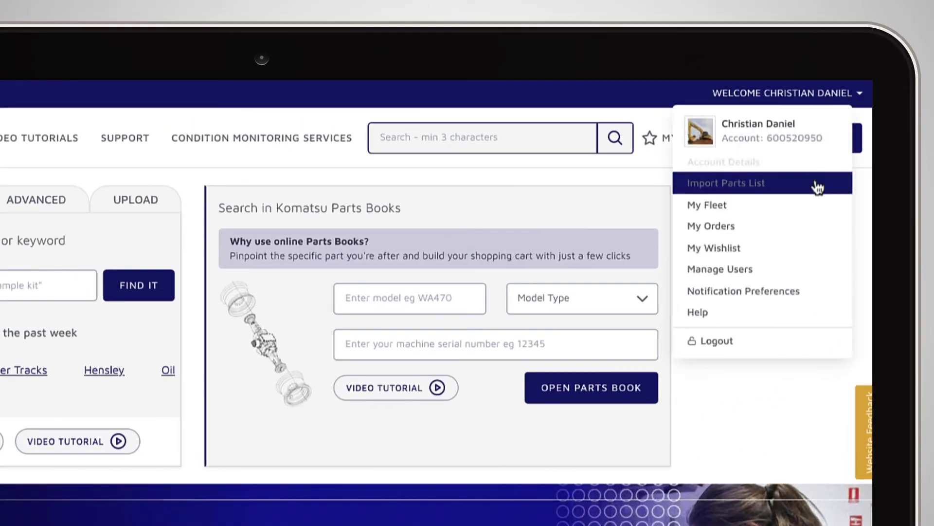
{"action": "left_click", "coordinate": [804, 212]}
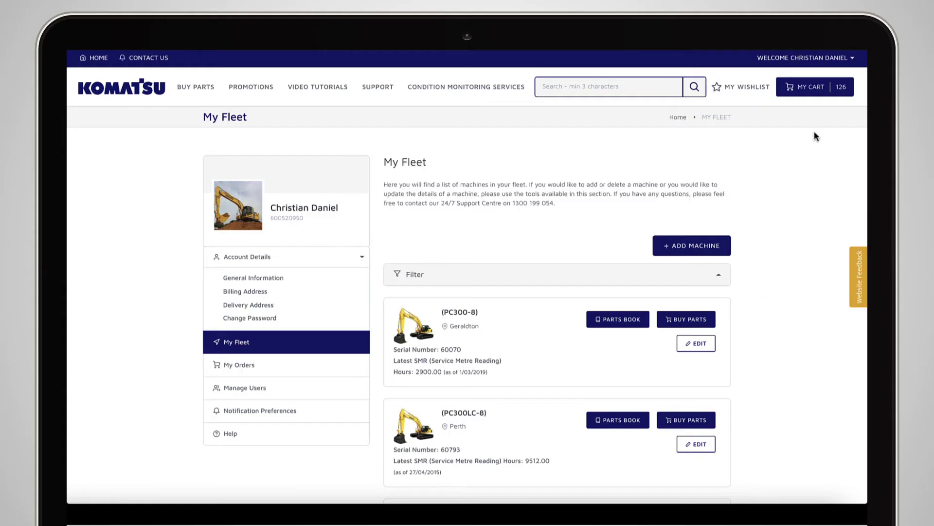
{"action": "scroll", "coordinate": [814, 132], "scroll_direction": "down", "scroll_amount": 6}
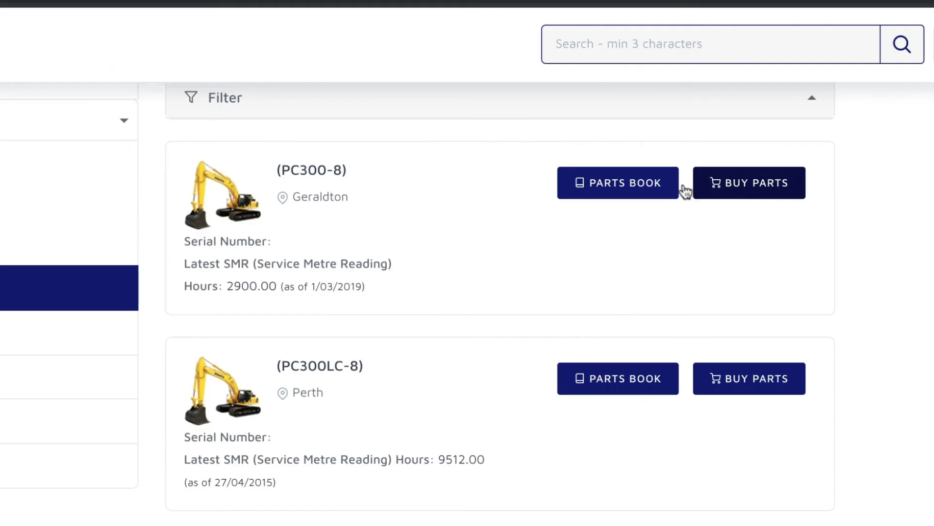
{"action": "left_click", "coordinate": [620, 142]}
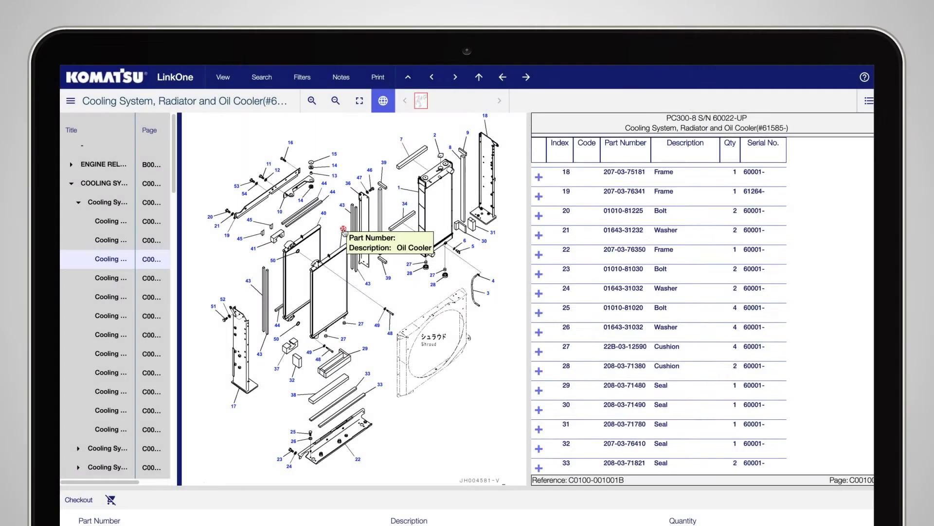
{"action": "left_click", "coordinate": [343, 229]}
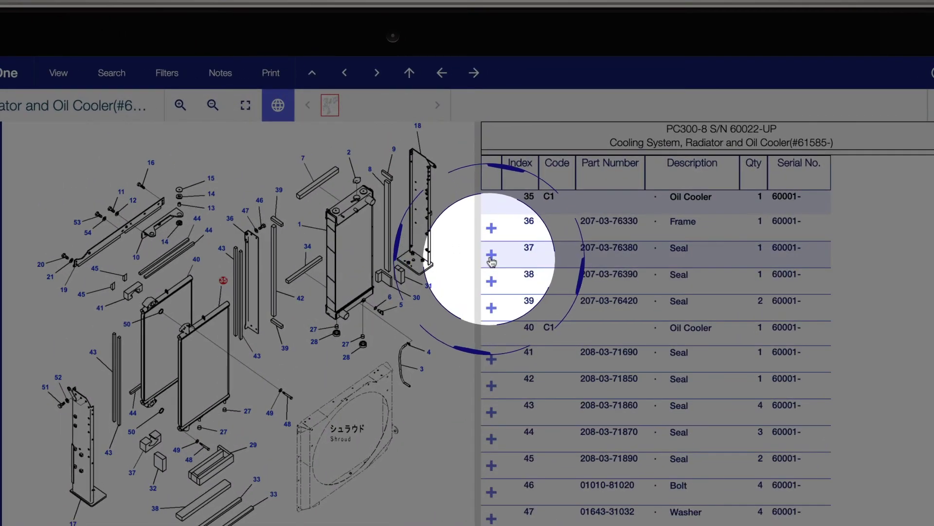
{"action": "left_click", "coordinate": [492, 256]}
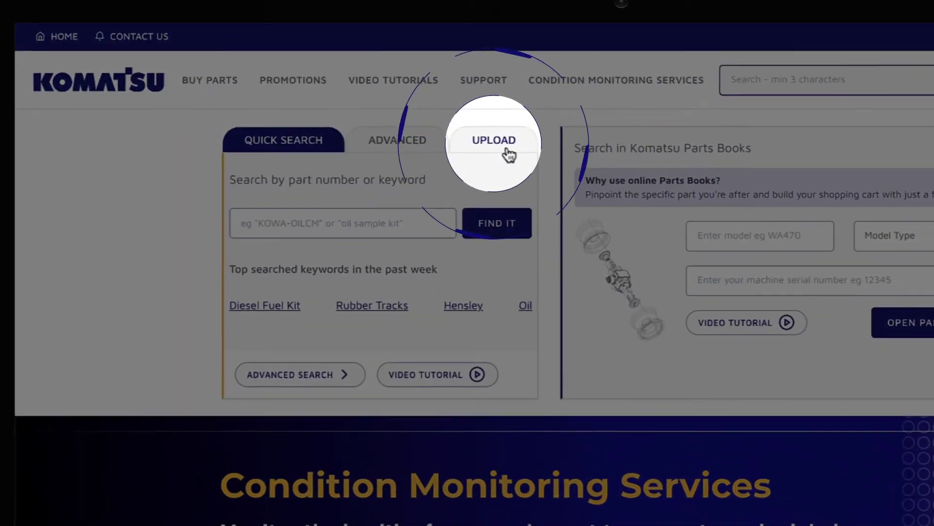
- Choose the cart import CSV file in the UPLOAD form
{"action": "left_click", "coordinate": [391, 134]}
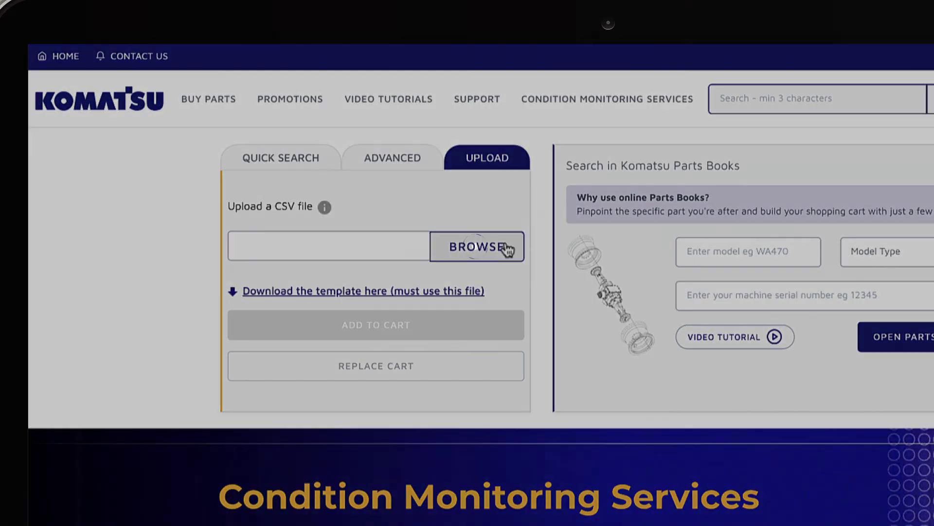
{"action": "left_click", "coordinate": [508, 249]}
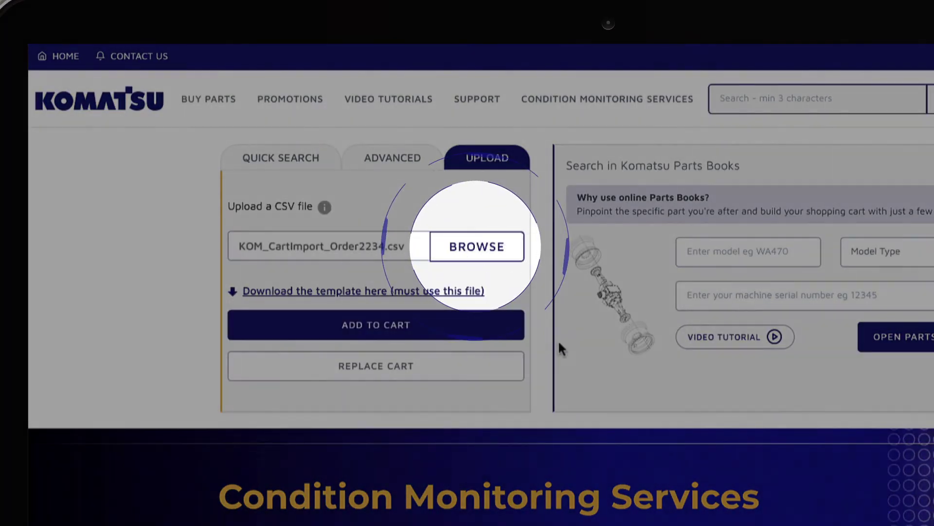